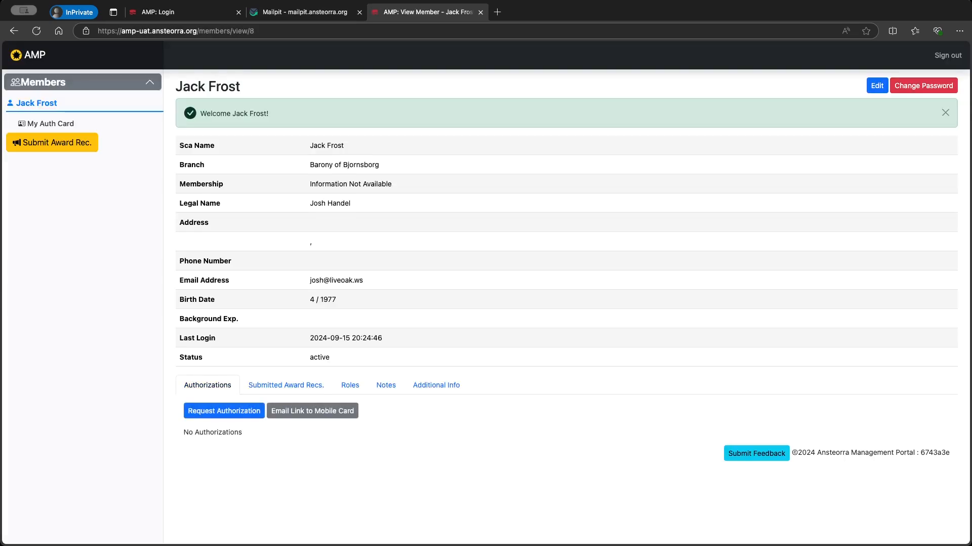
Dismiss the Welcome alert on the member's profile page
left_click(944, 114)
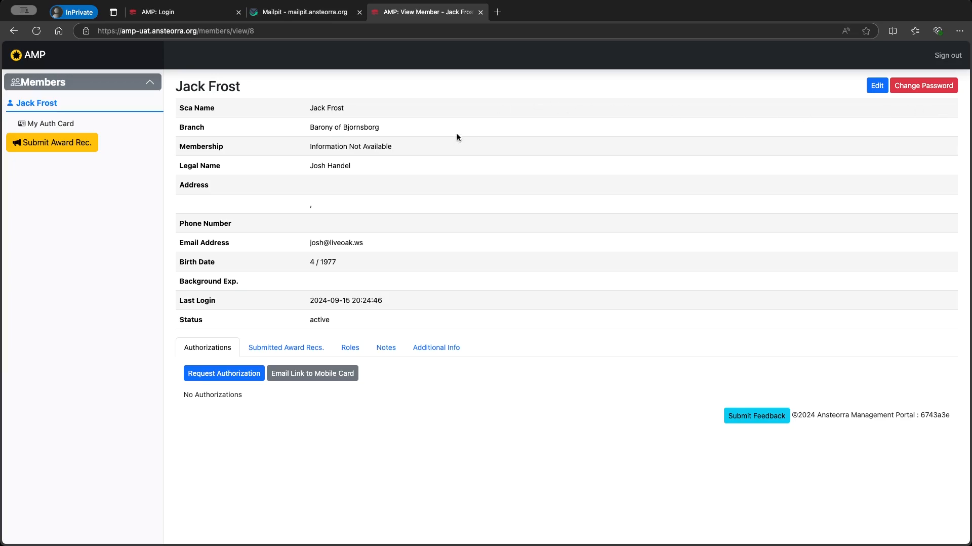
Request a Rapier authorization, sending it to a Barony of the Steppes approver
left_click(236, 380)
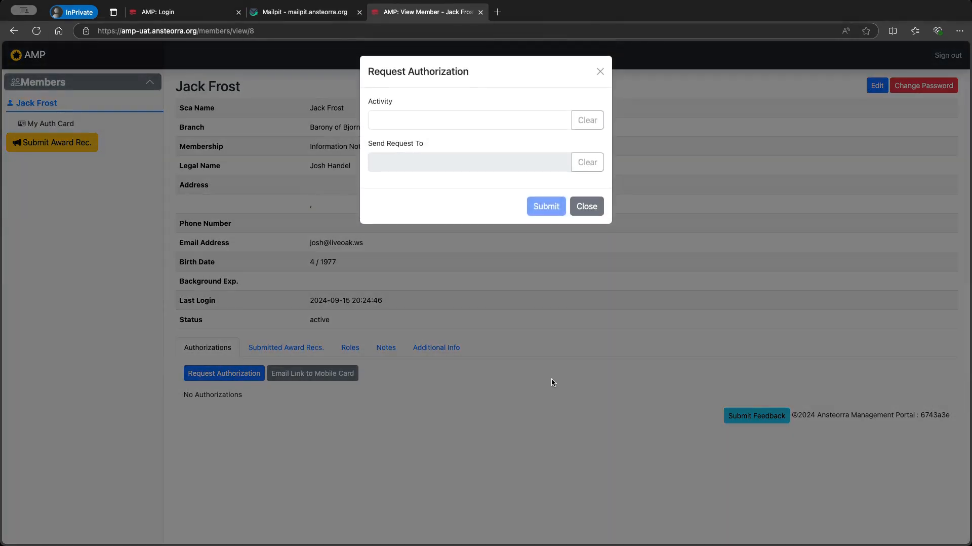
left_click(521, 123)
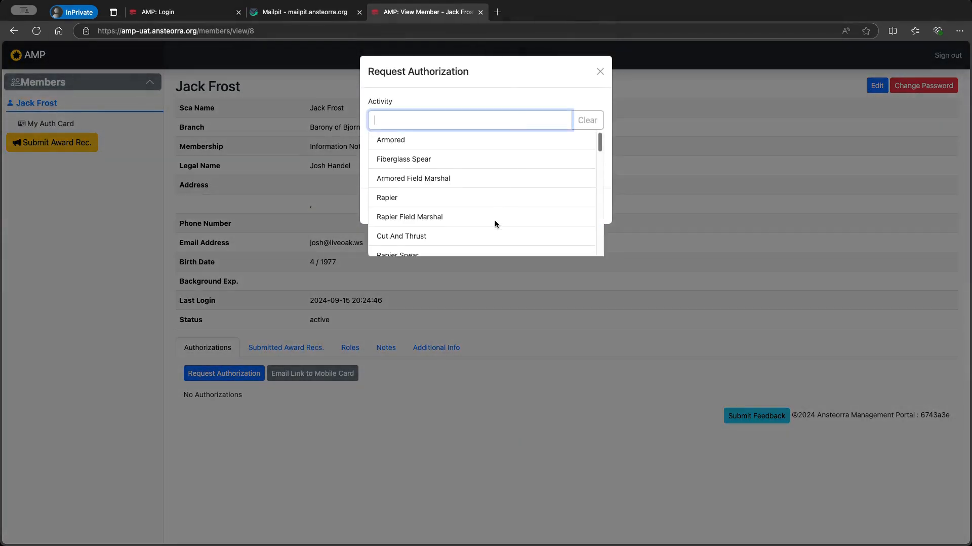
left_click(388, 202)
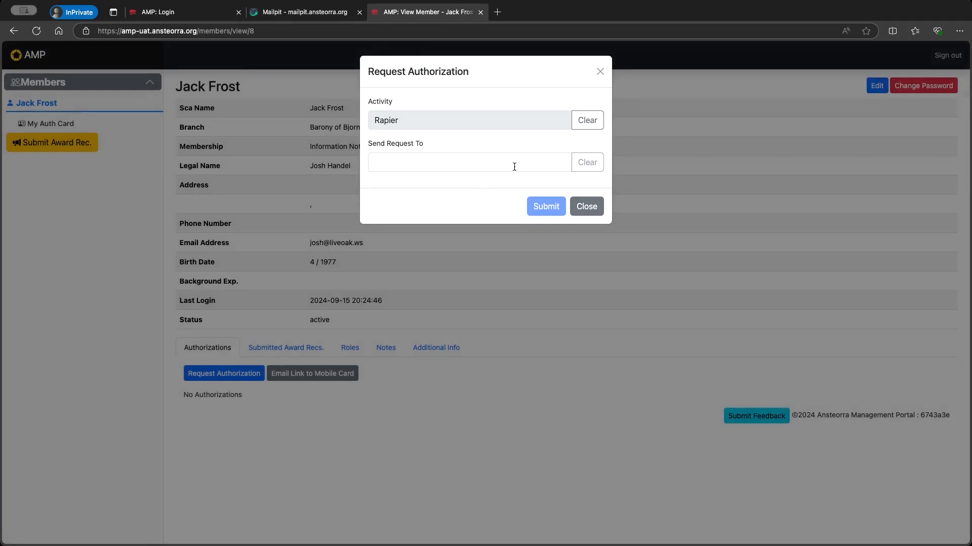
left_click(498, 163)
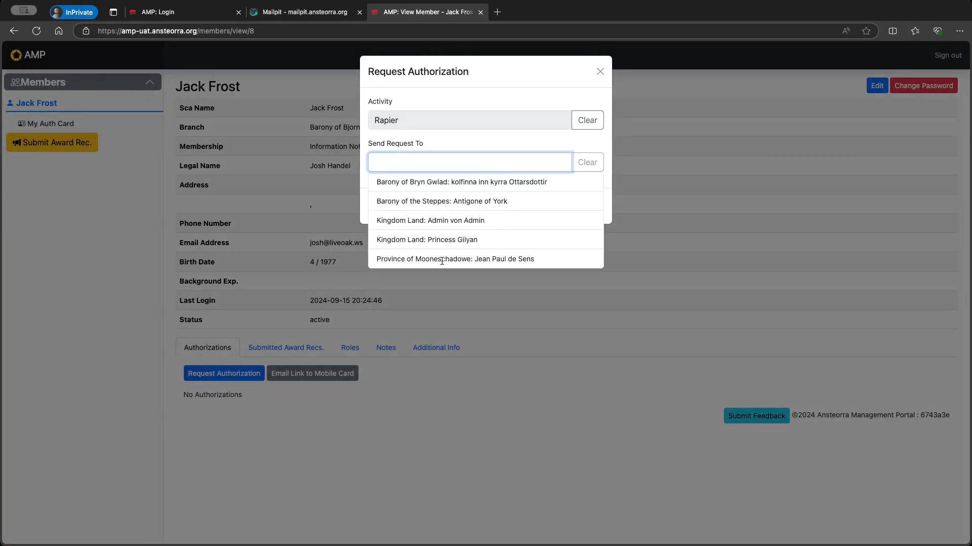
left_click(440, 201)
left_click(541, 208)
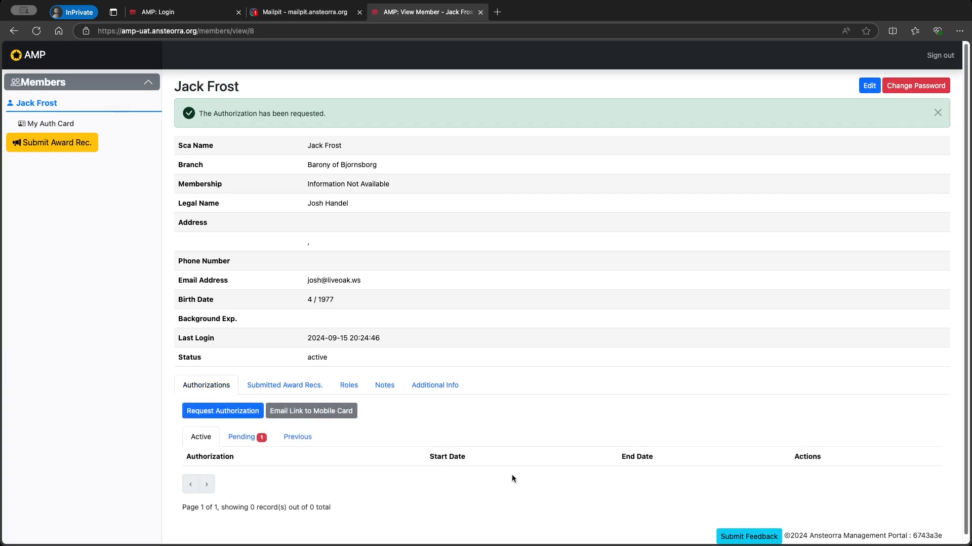
Check the Pending requests list, then open the member's authorization card
left_click(244, 437)
scroll(233, 441, "down", 1)
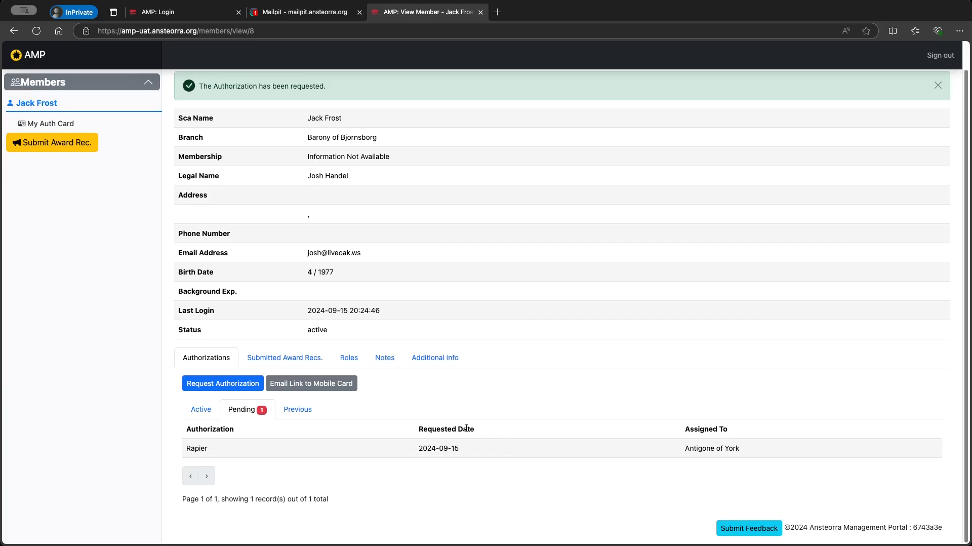
left_click(50, 124)
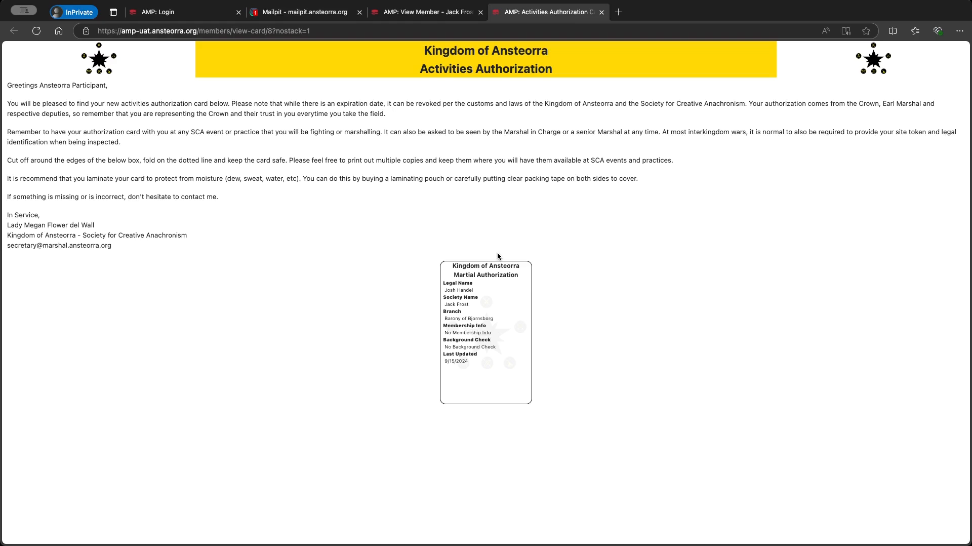
Switch back to the AMP View Member tab showing the pending Rapier request
left_click(411, 16)
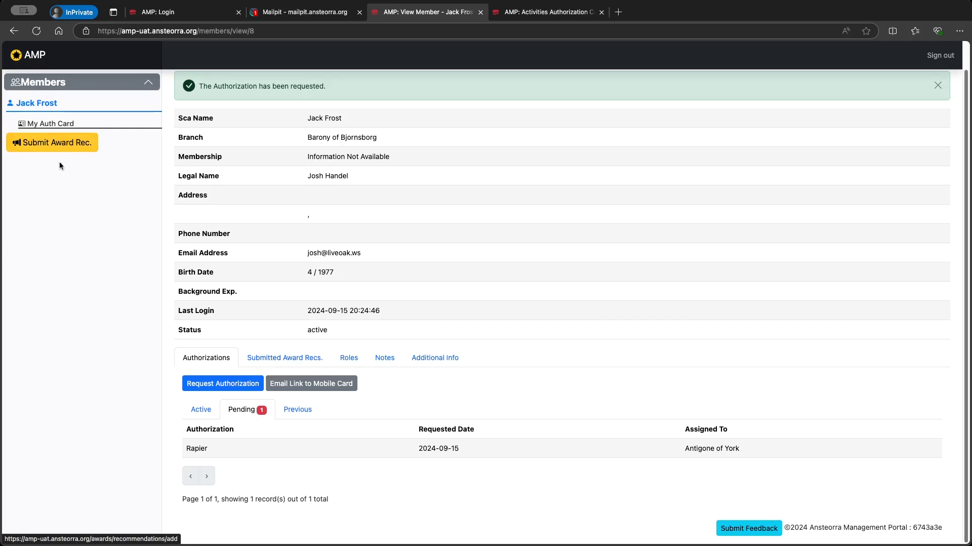
Check the Submitted Award Recs. and Roles tabs, then show the Notes tab
left_click(254, 359)
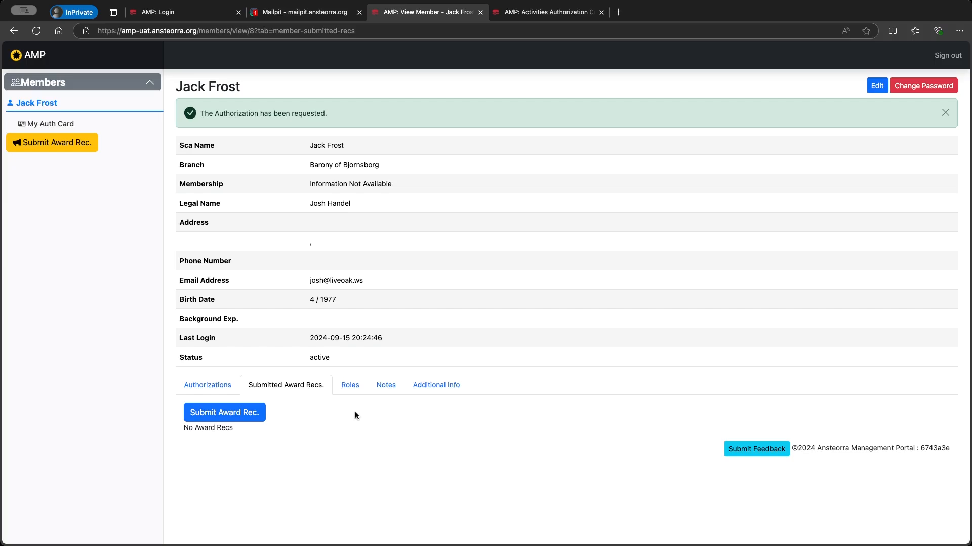
left_click(350, 389)
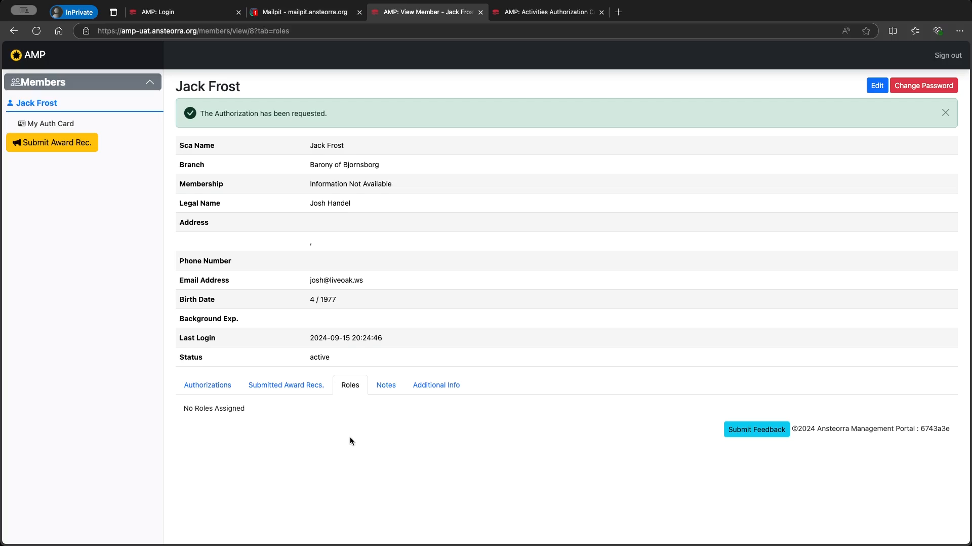
left_click(391, 386)
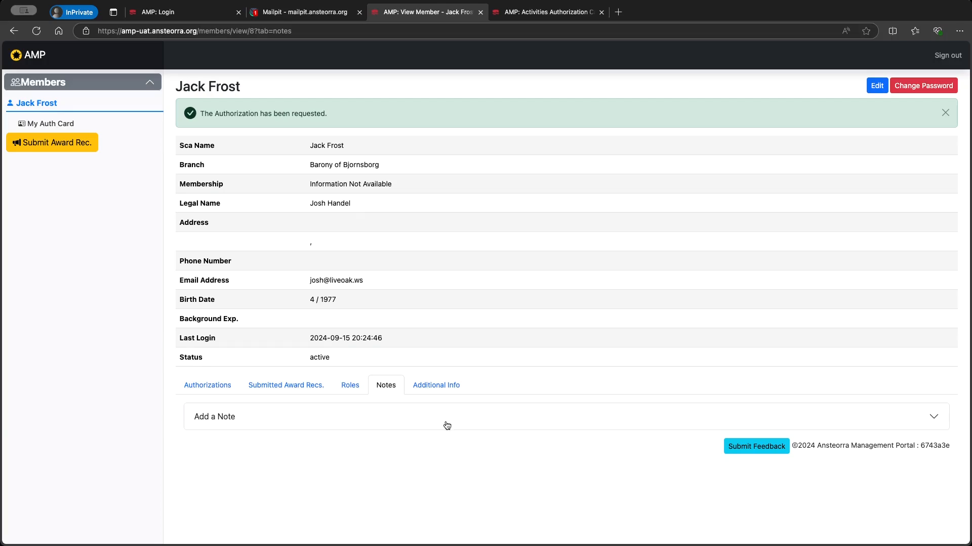
Expand Add a Note, then go to Additional Info's Order Of Precedence Id field and open a new browser tab
left_click(447, 425)
scroll(450, 427, "down", 2)
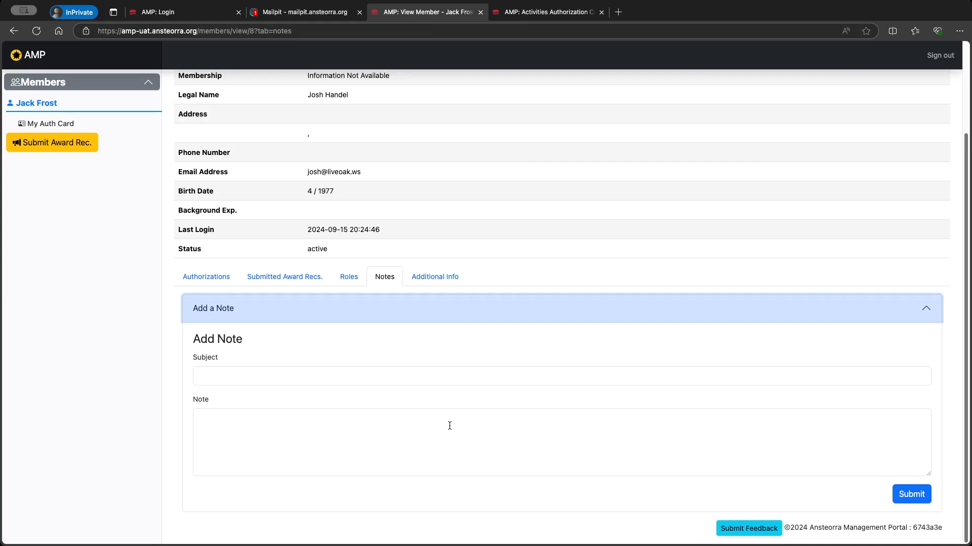
left_click(452, 377)
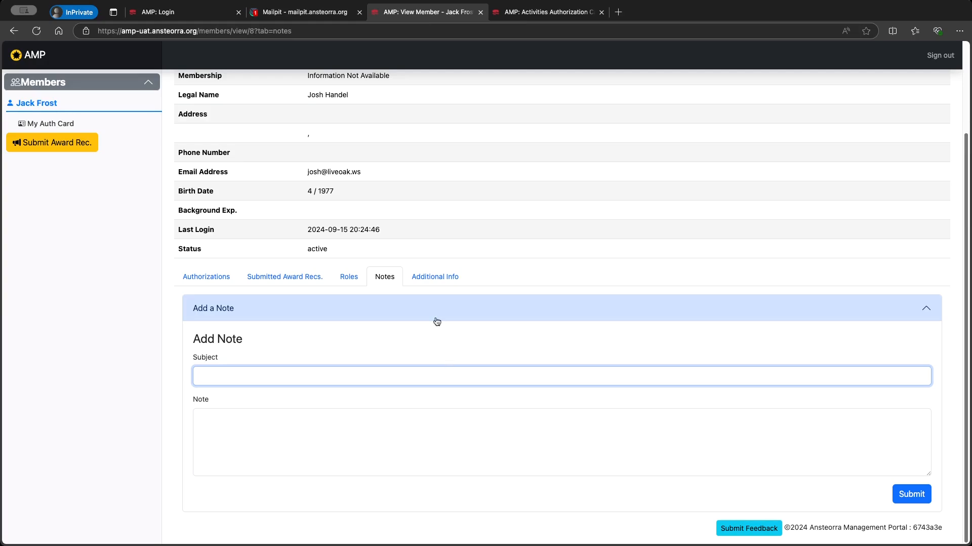
left_click(434, 277)
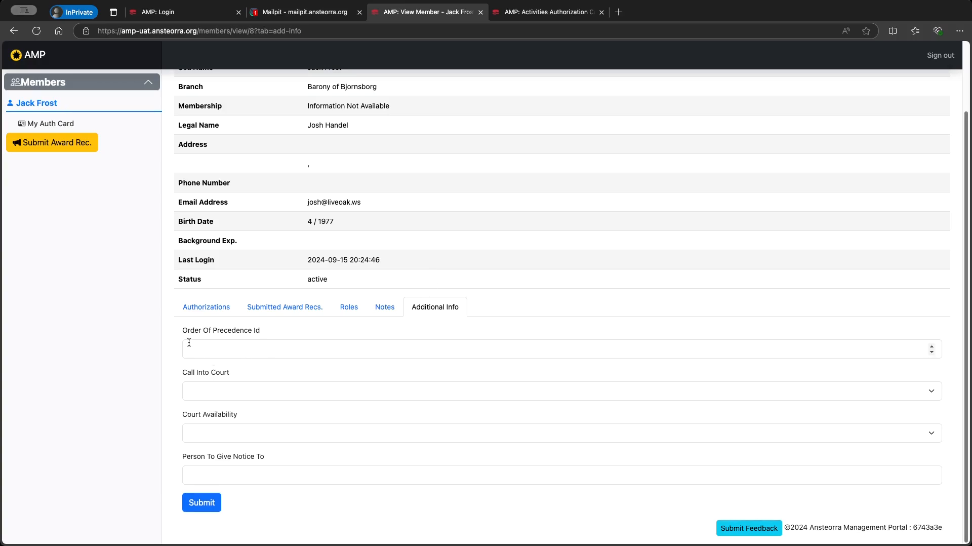
left_click(231, 349)
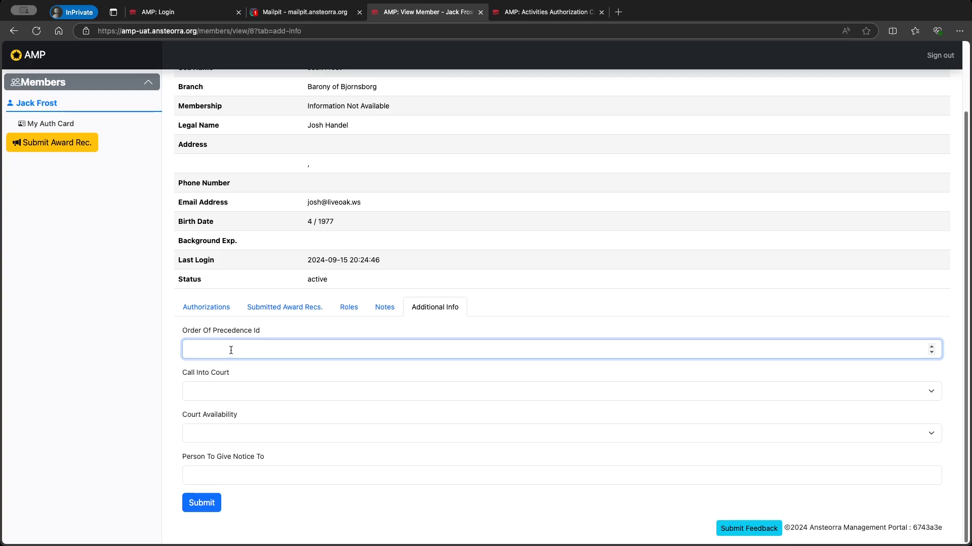
left_click(618, 11)
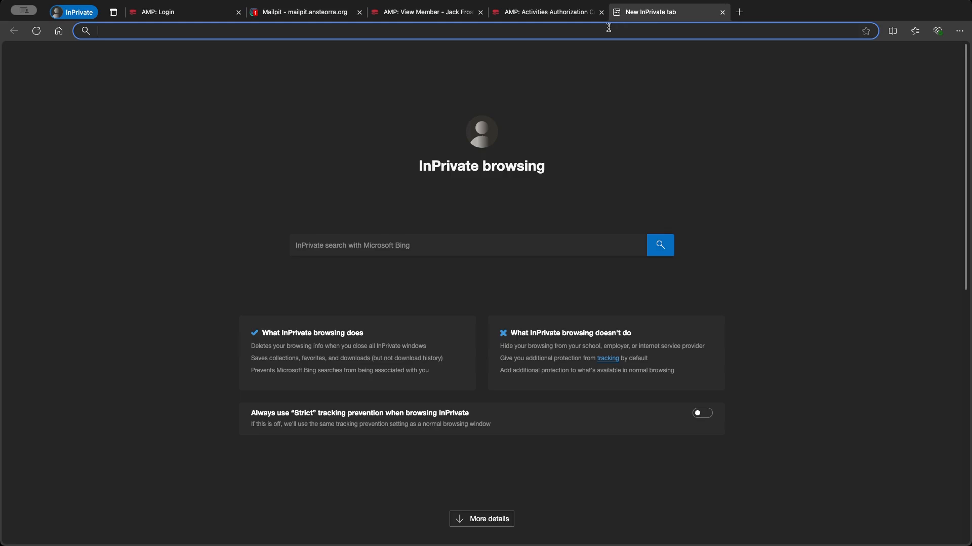
Search the person by name on op.ansteorra.org, select their record id 10664, and return to AMP
type("op.an")
key("Return")
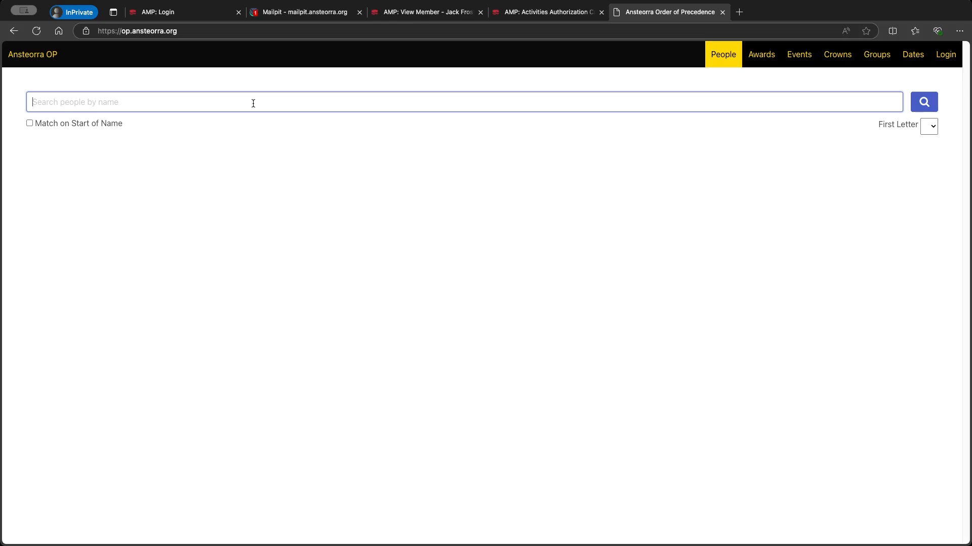
key("Return")
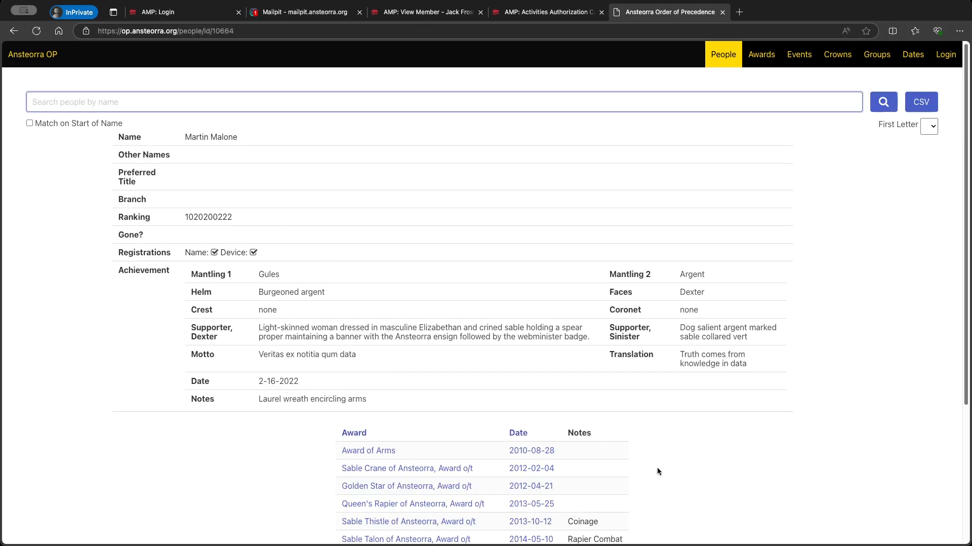
double_click(223, 31)
key("super+c")
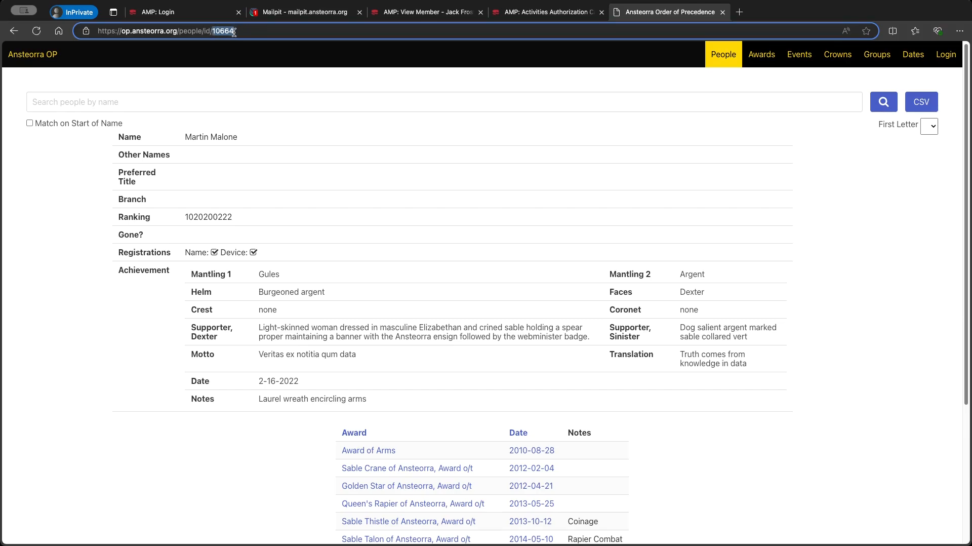
left_click(544, 12)
left_click(428, 11)
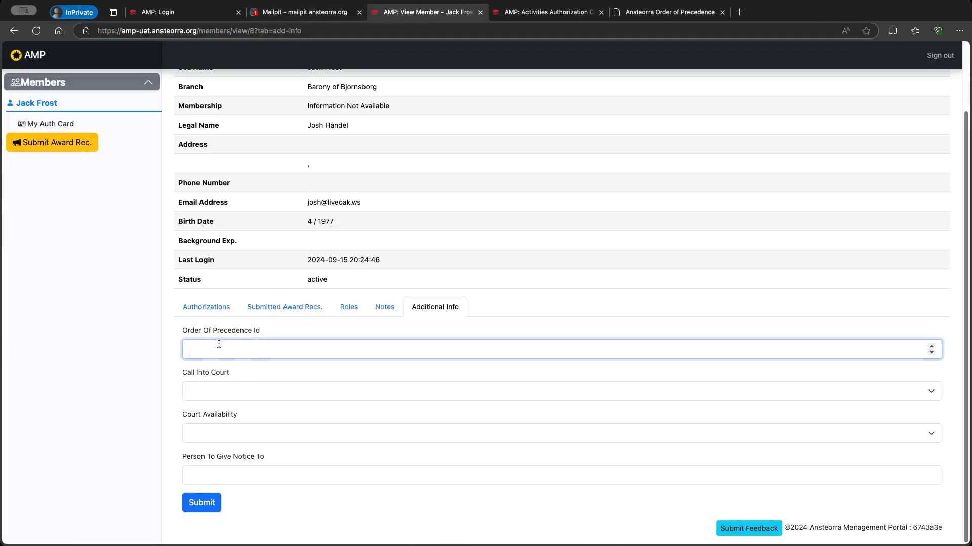
Paste 10664 into the Order Of Precedence Id field
key("super+v")
left_click(260, 370)
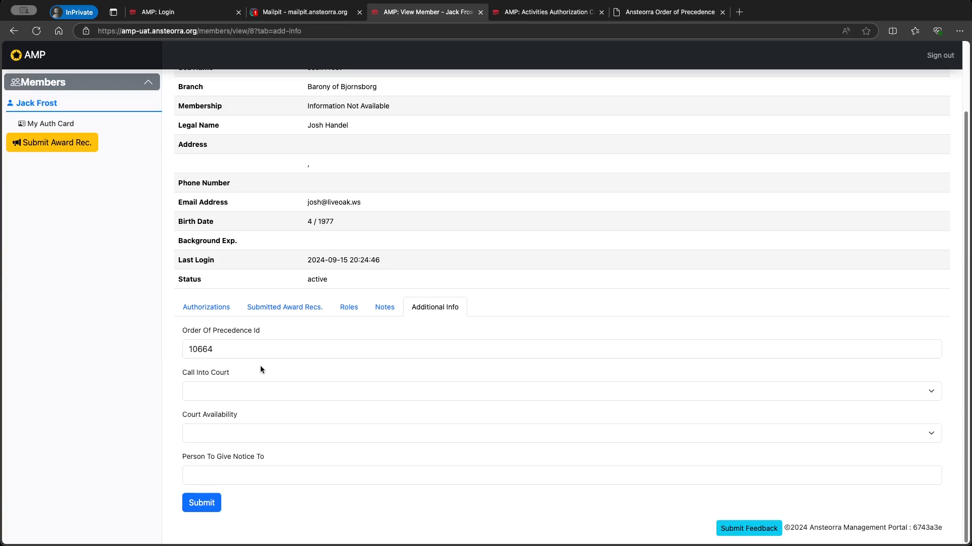
left_click(243, 388)
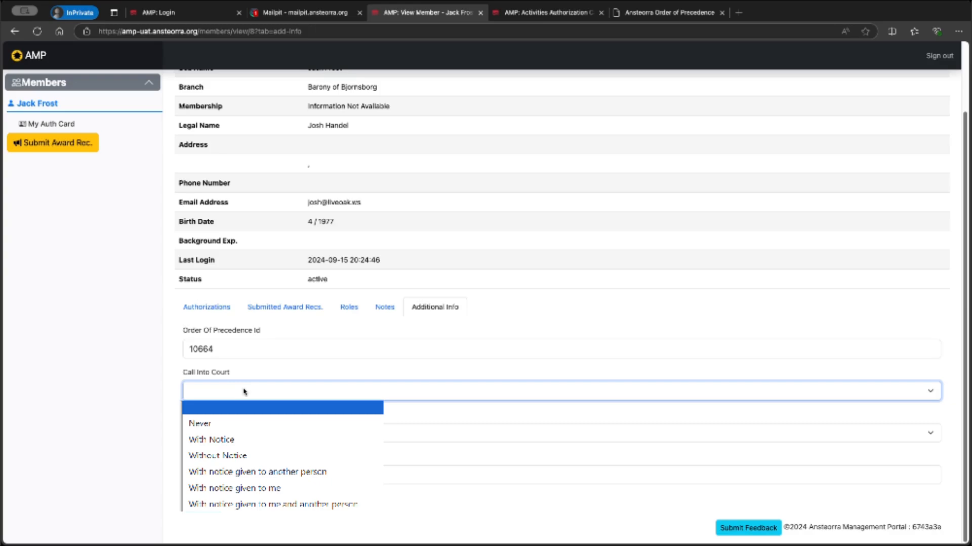
Set Call Into Court to 'With notice give to another person', Court Availability Morning, name the notice contact, and submit
left_click(242, 455)
left_click(242, 429)
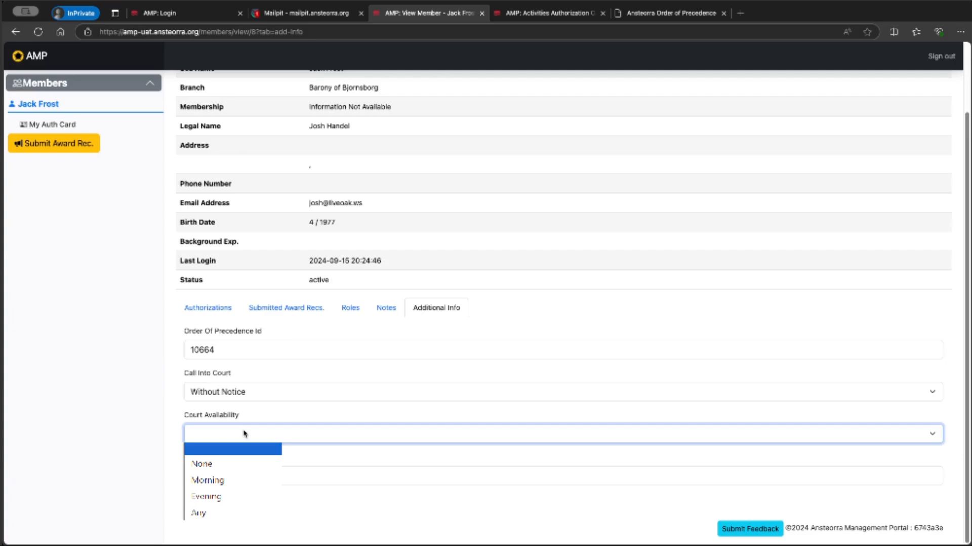
left_click(243, 479)
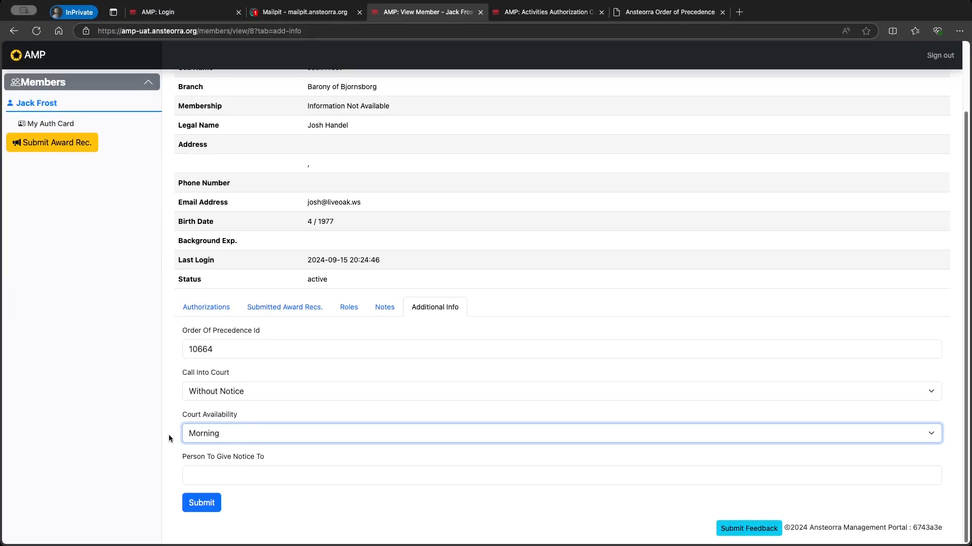
left_click(216, 392)
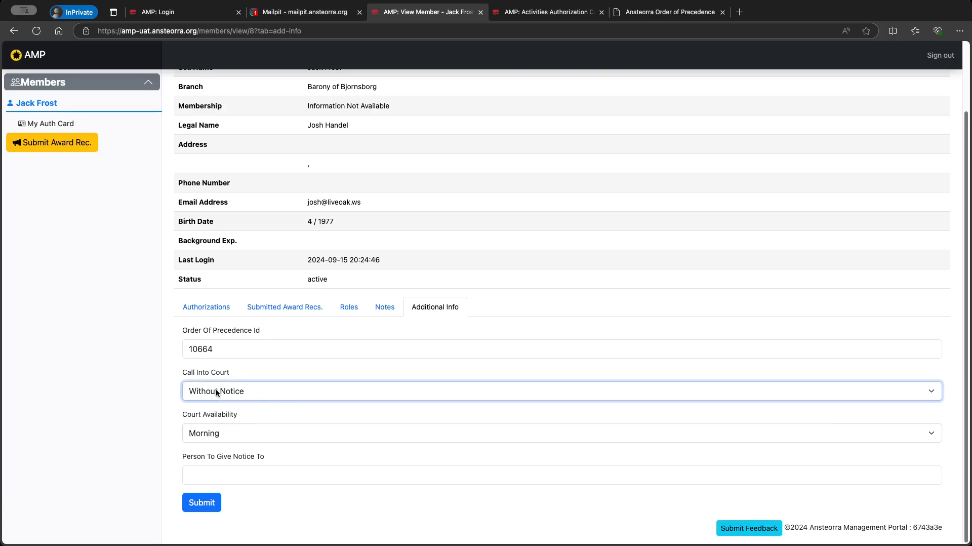
left_click(284, 415)
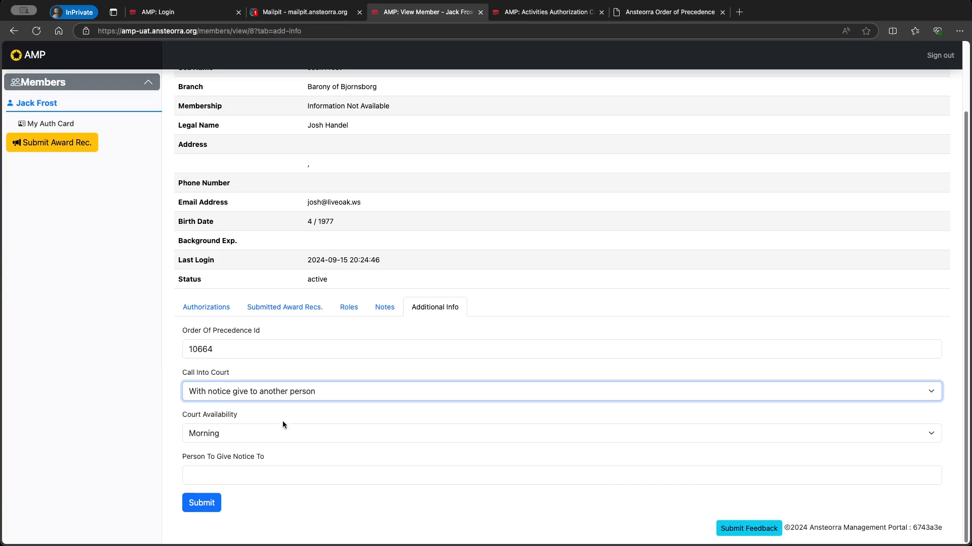
left_click(246, 471)
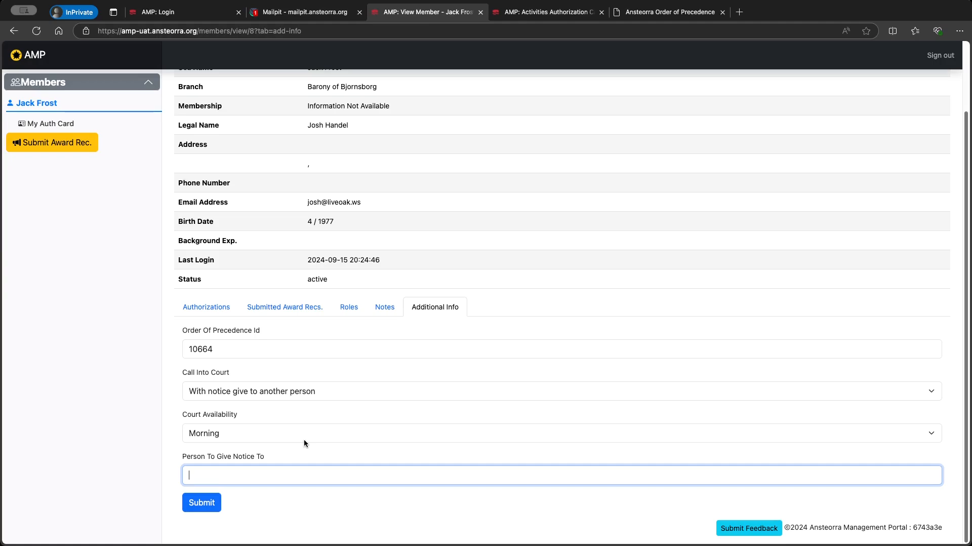
left_click(202, 502)
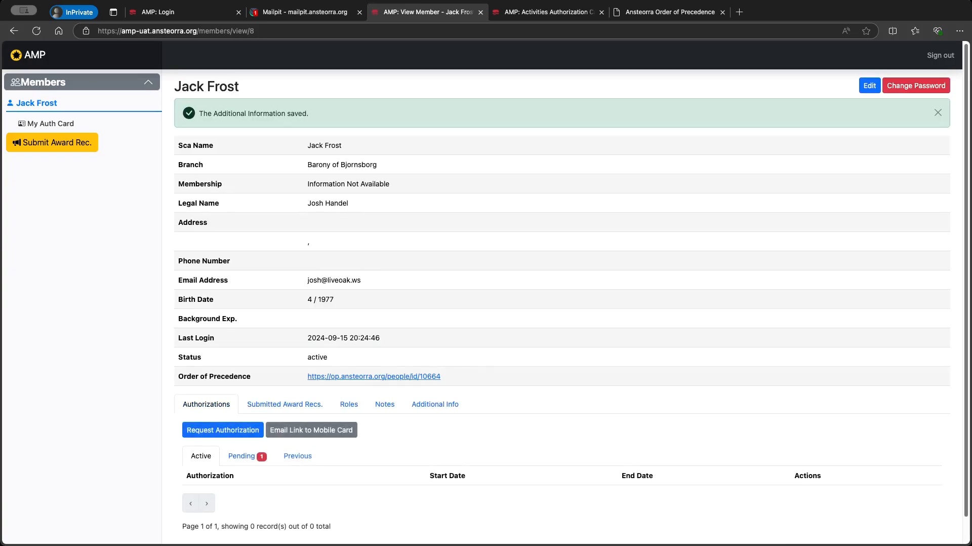
Follow the profile's Order of Precedence link to record 10664, then return to the profile
left_click(338, 377)
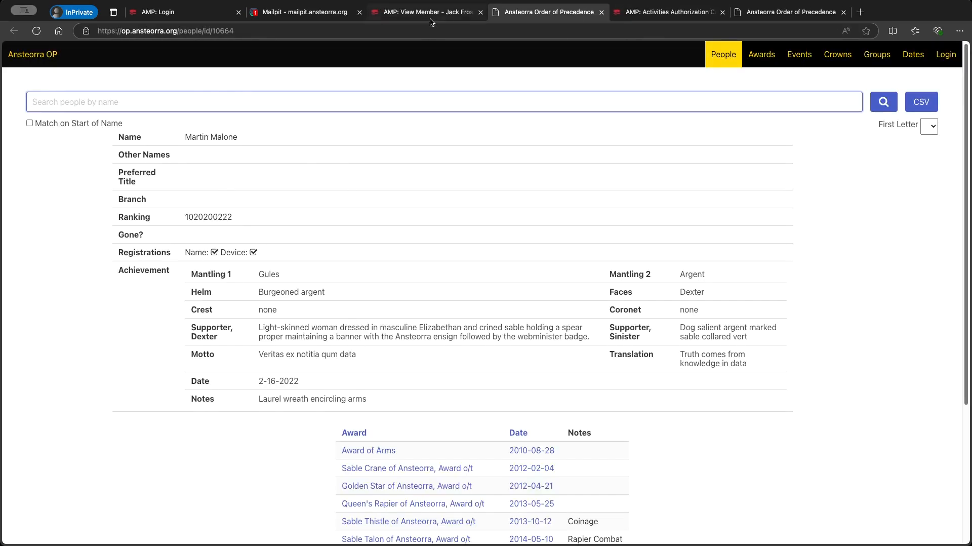
left_click(405, 12)
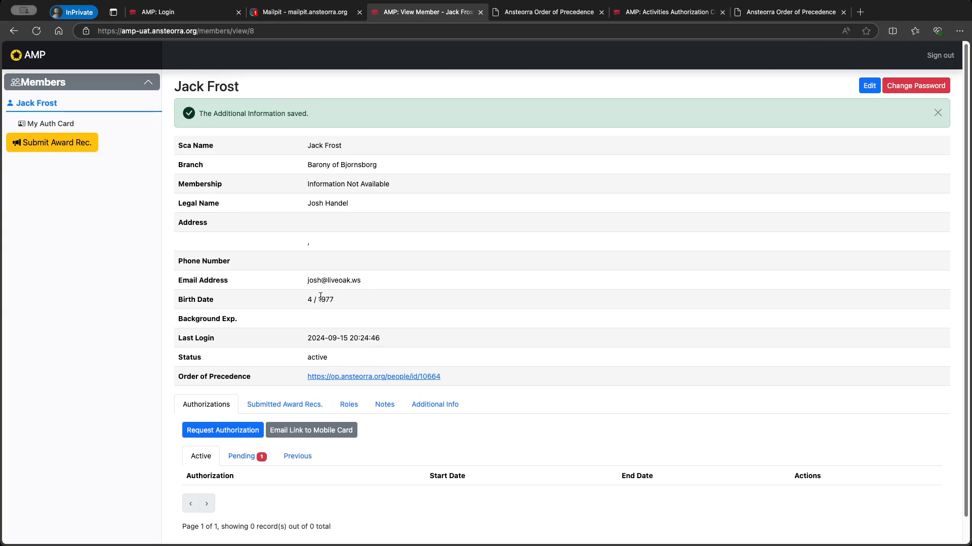
left_click(869, 85)
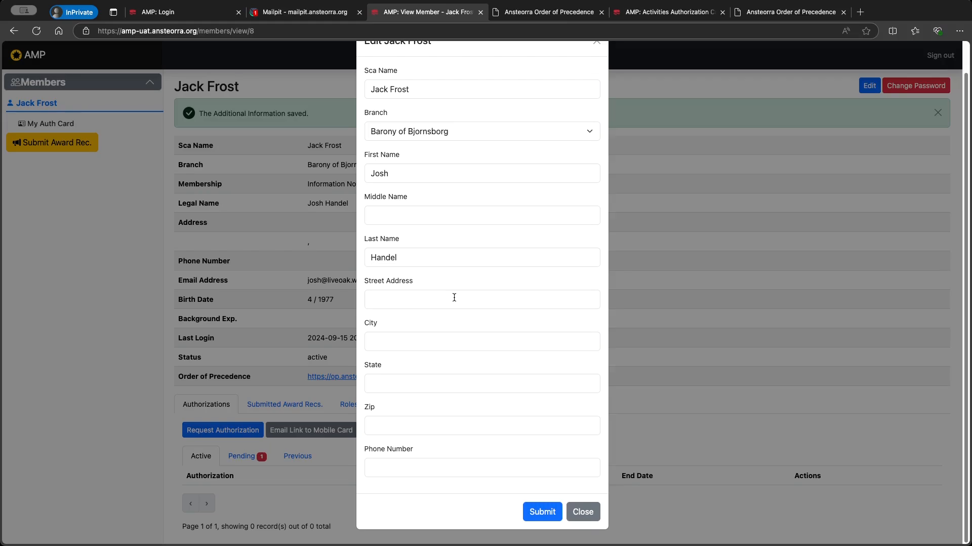
scroll(462, 227, "up", 1)
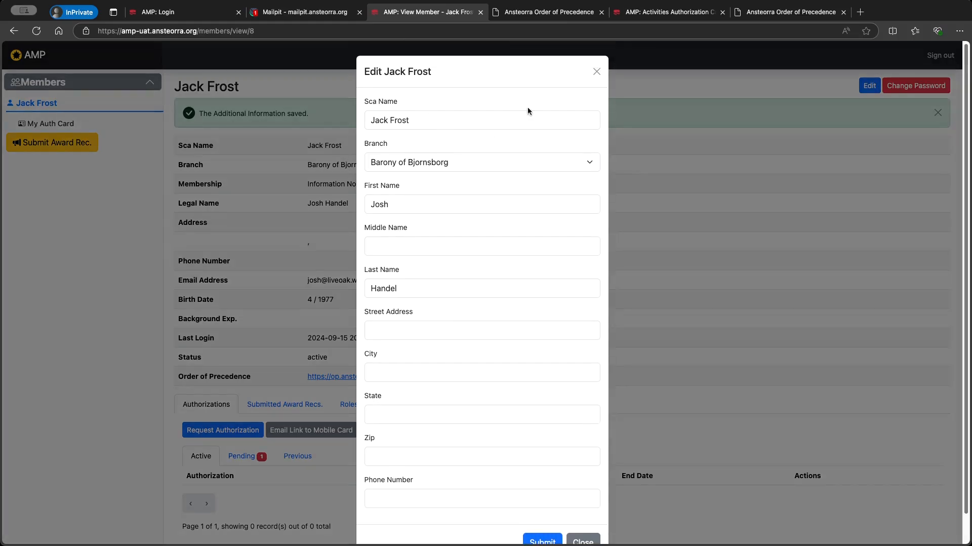
left_click(597, 72)
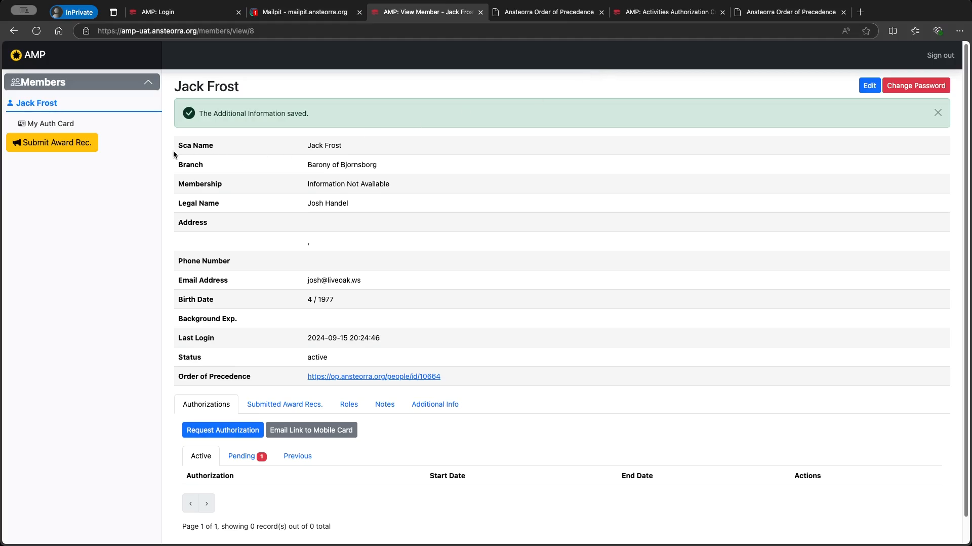
Email the mobile card link, open 'Your Mobile Card URL' in Mailpit, and follow its link
left_click(311, 432)
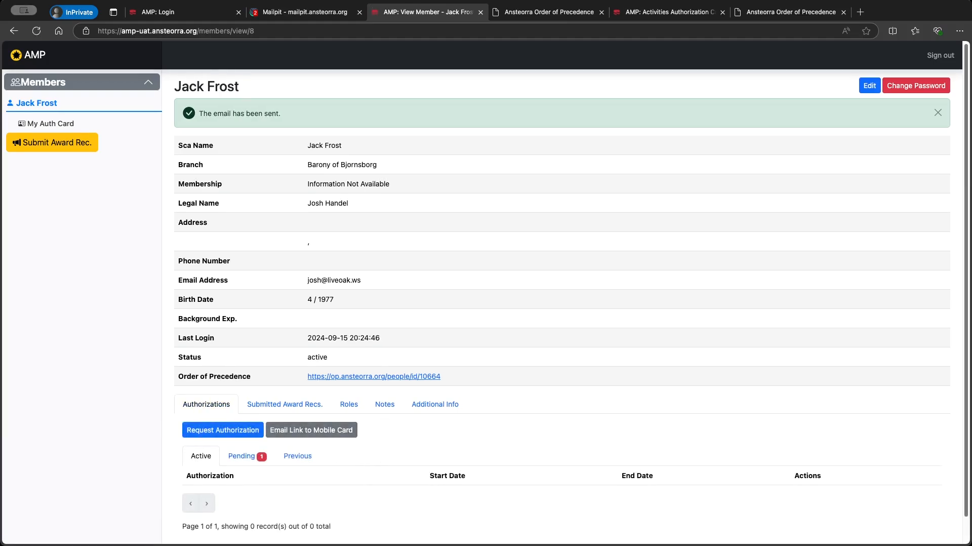
left_click(297, 14)
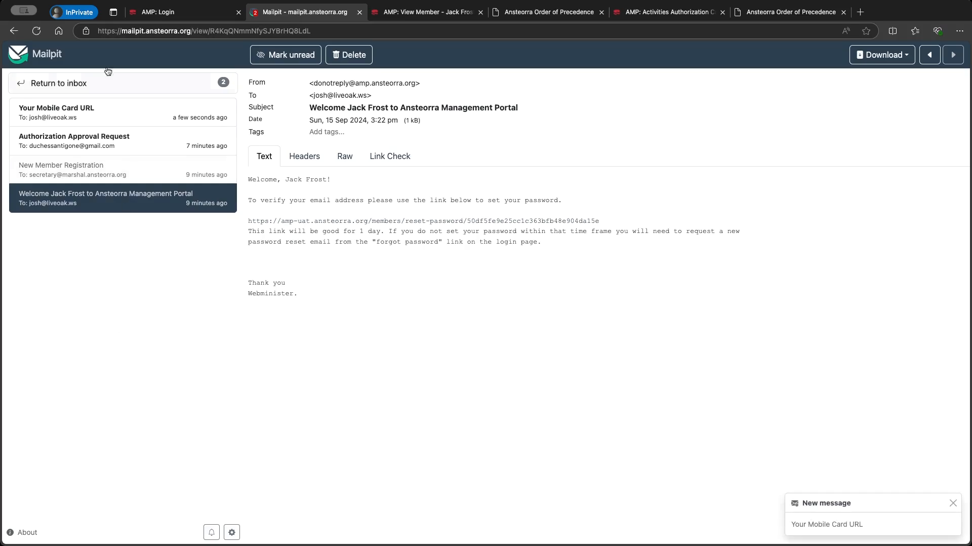
left_click(14, 31)
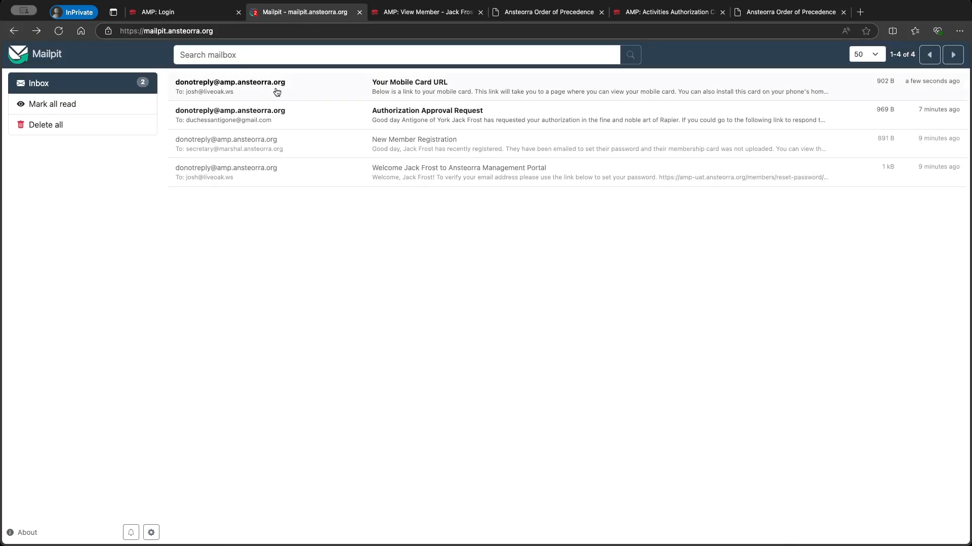
left_click(373, 91)
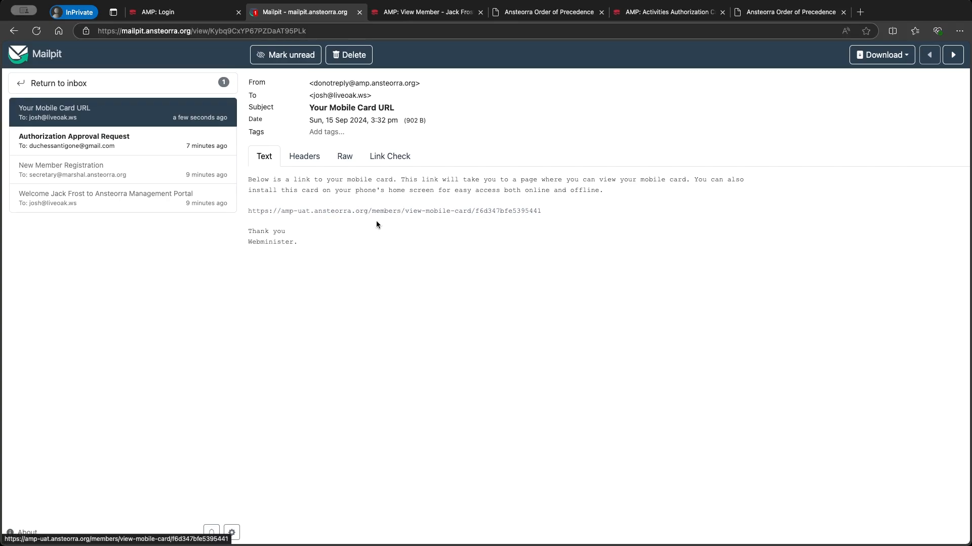
left_click(333, 211)
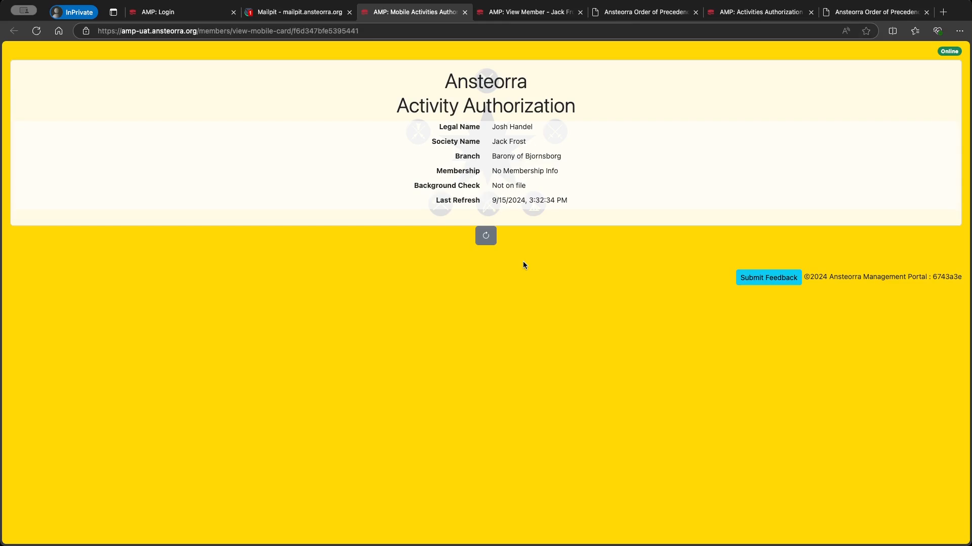
Refresh the mobile Activity Authorization card to 3:33:10 PM, then return to the View Member page
left_click(485, 236)
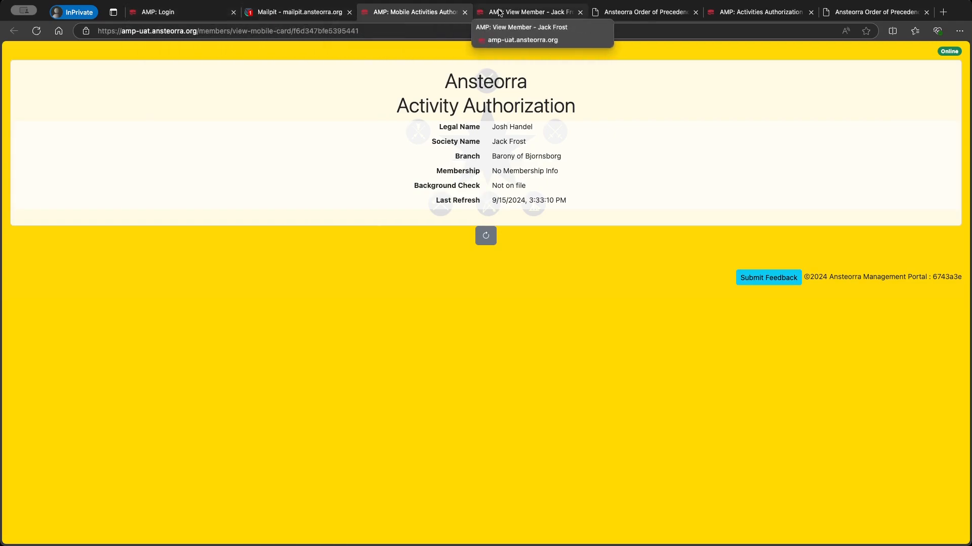
left_click(526, 11)
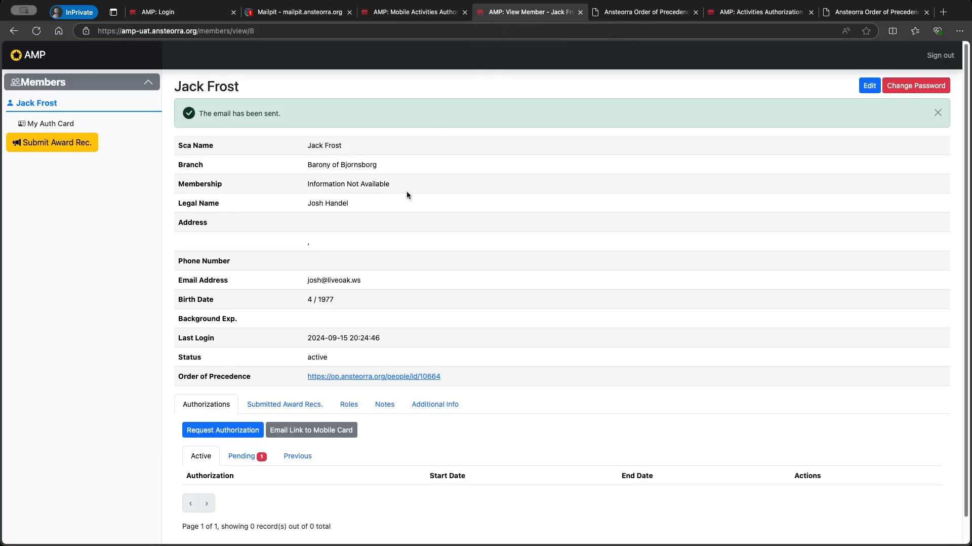